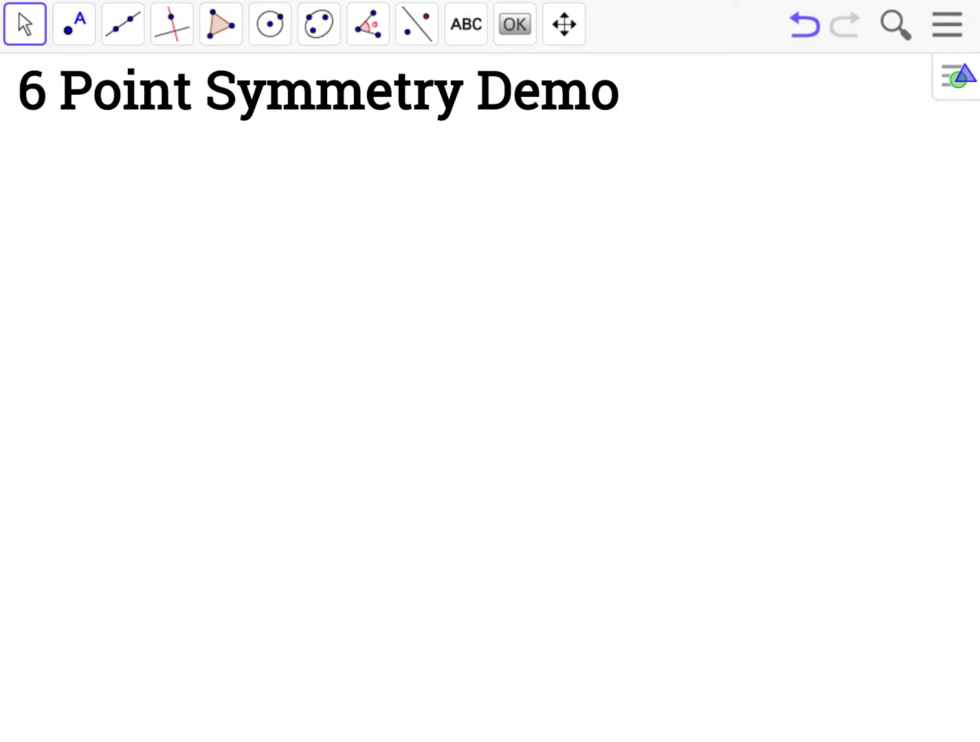
# - Move the '360° / 6 parts = 60°' note and the PROCESS steps up beneath the title
pyautogui.moveTo(385, 739); pyautogui.dragTo(50, 141)
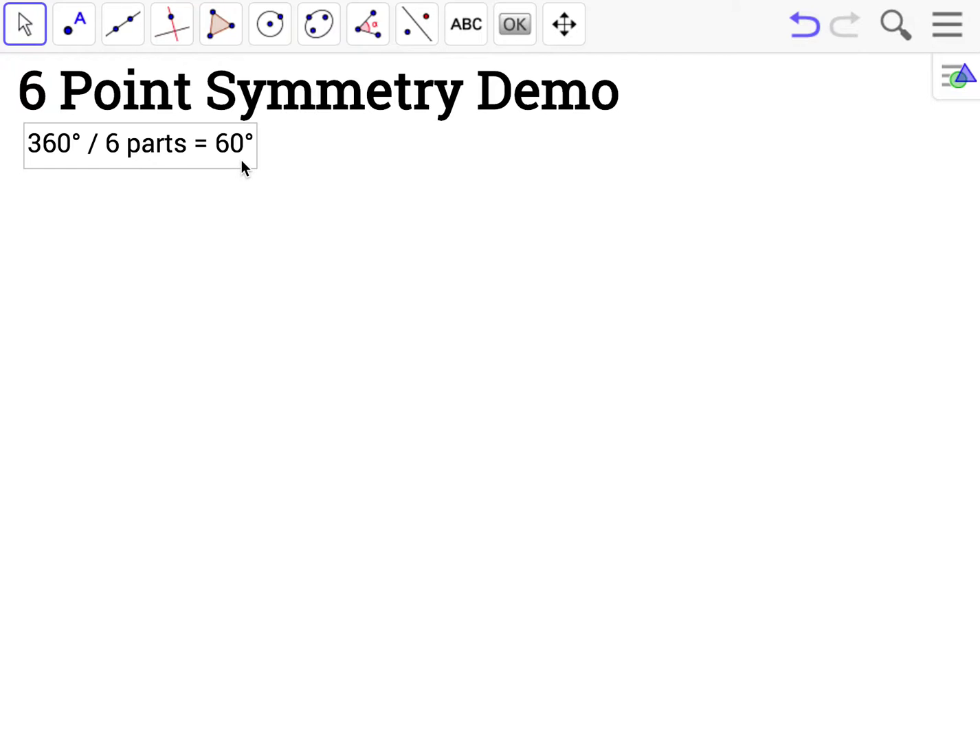
pyautogui.moveTo(162, 739); pyautogui.dragTo(171, 201)
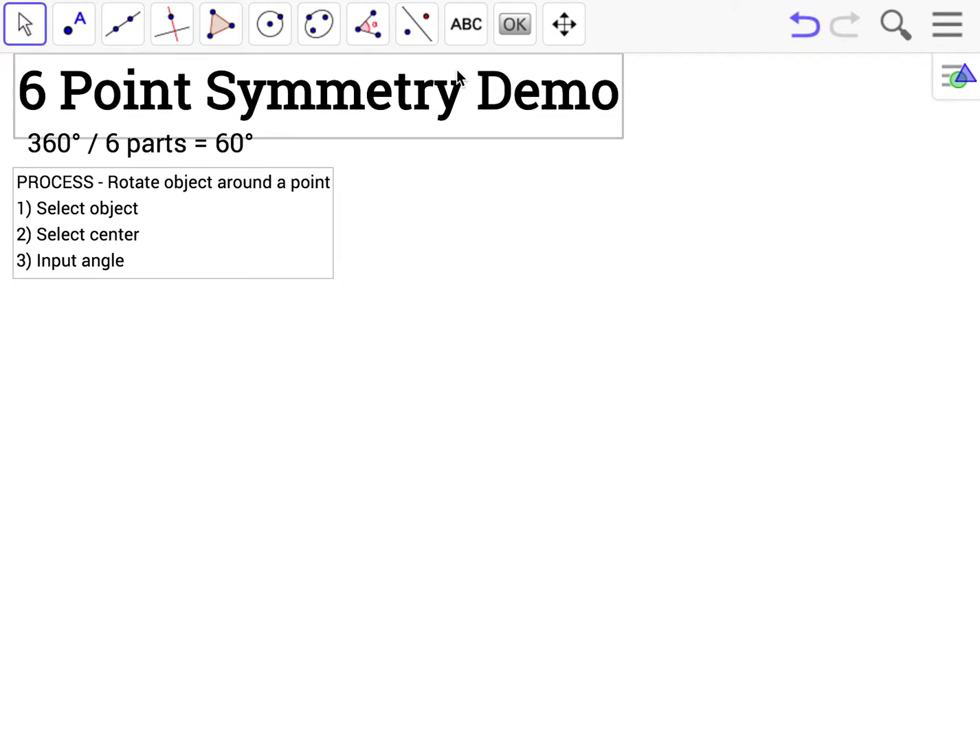
pyautogui.click(424, 40)
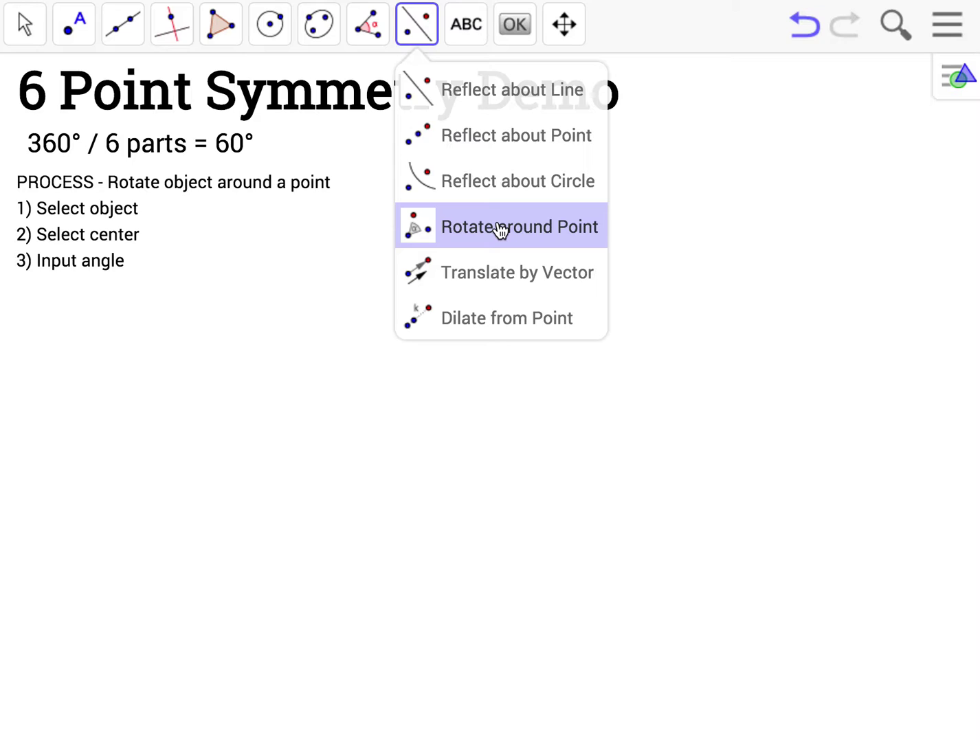
# - Place a free point near the middle of the canvas as the rotation centre
pyautogui.click(106, 222)
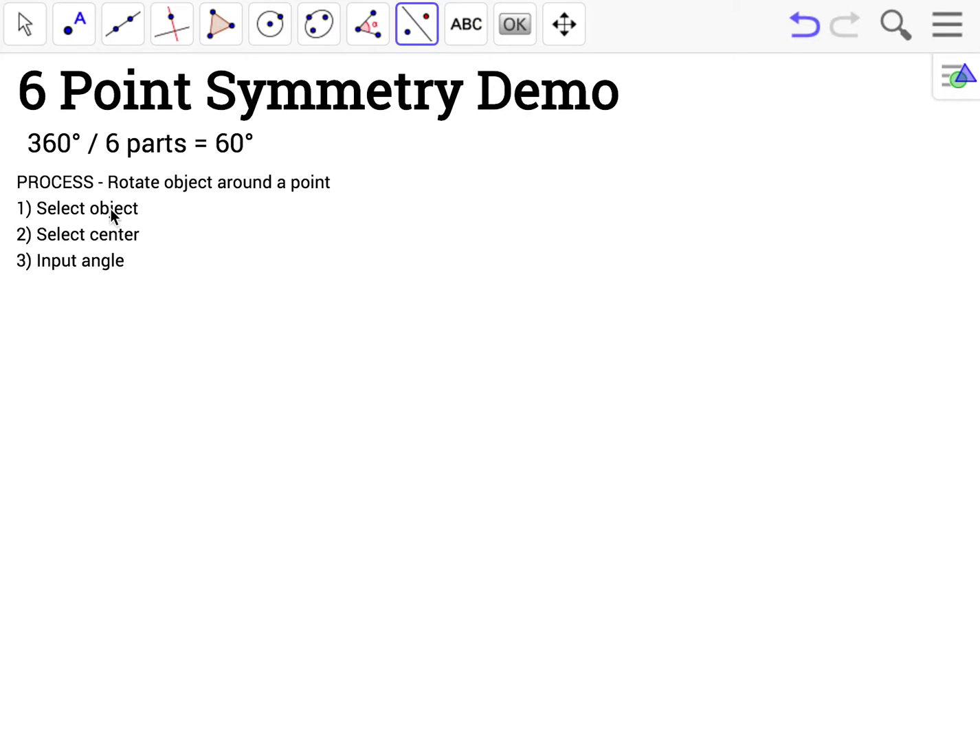
pyautogui.click(82, 33)
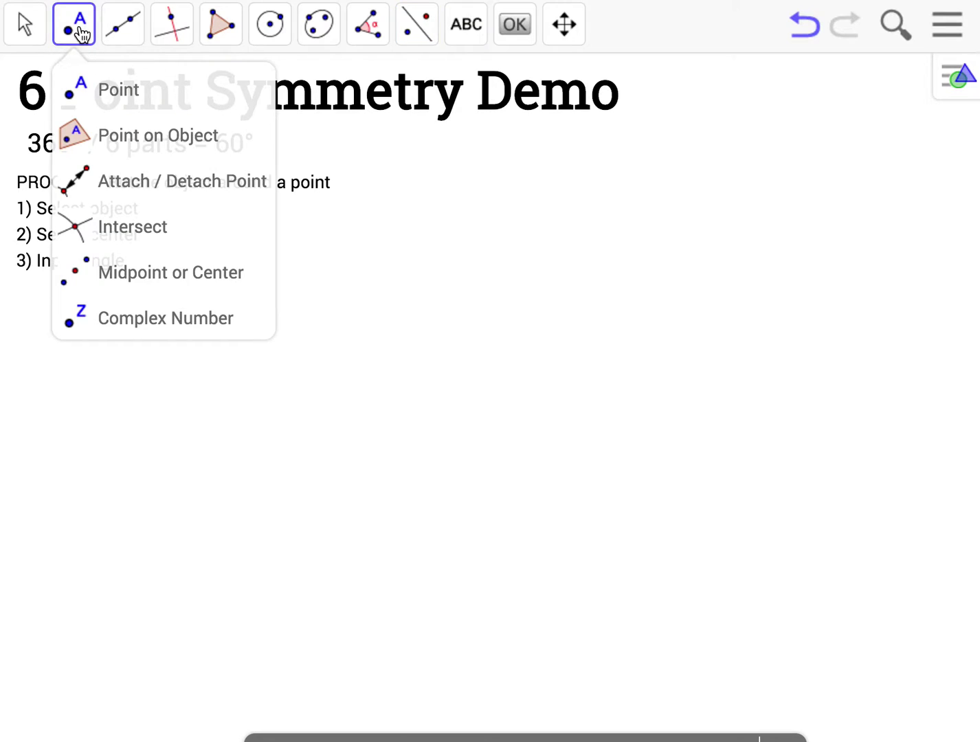
pyautogui.click(100, 85)
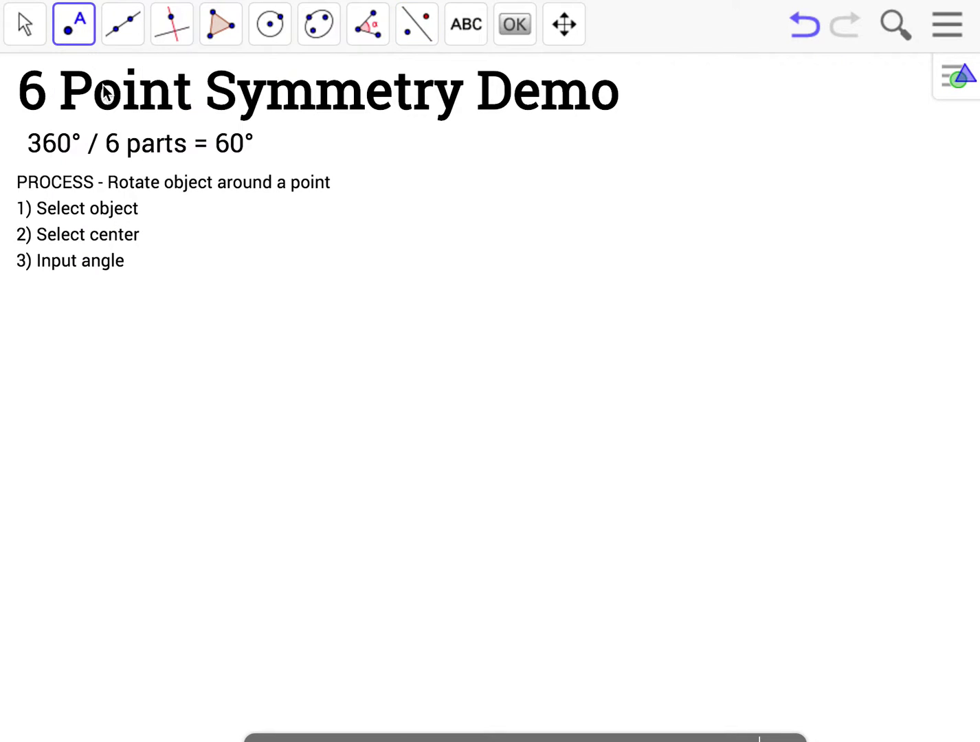
pyautogui.click(470, 418)
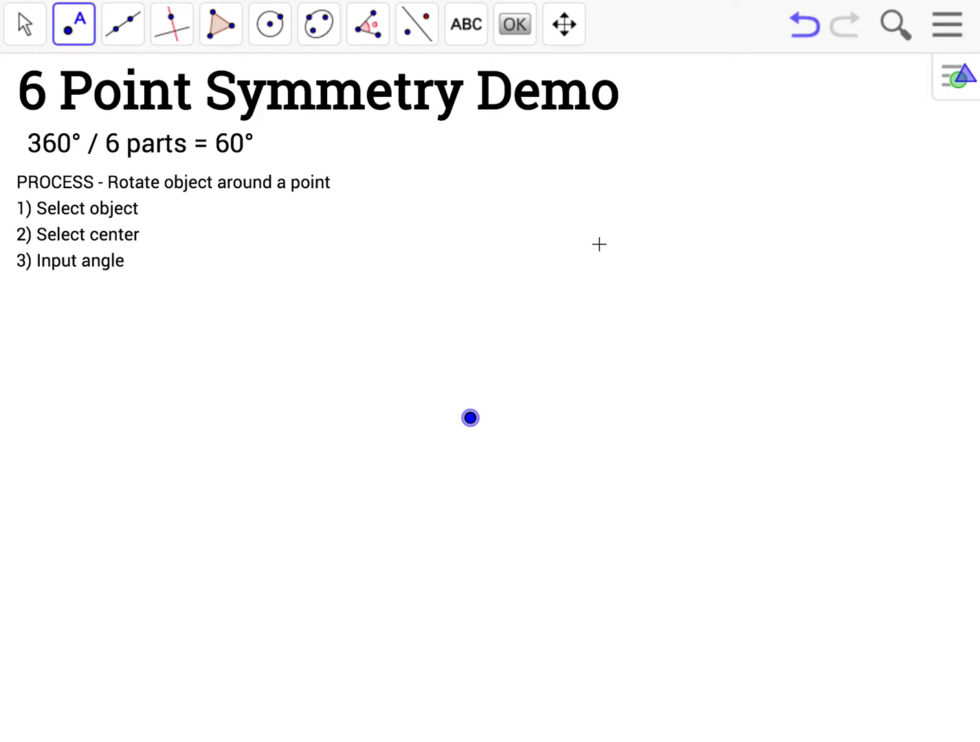
pyautogui.click(228, 26)
# - Draw a three-corner polygon triangle to the upper right of the centre point
pyautogui.click(260, 88)
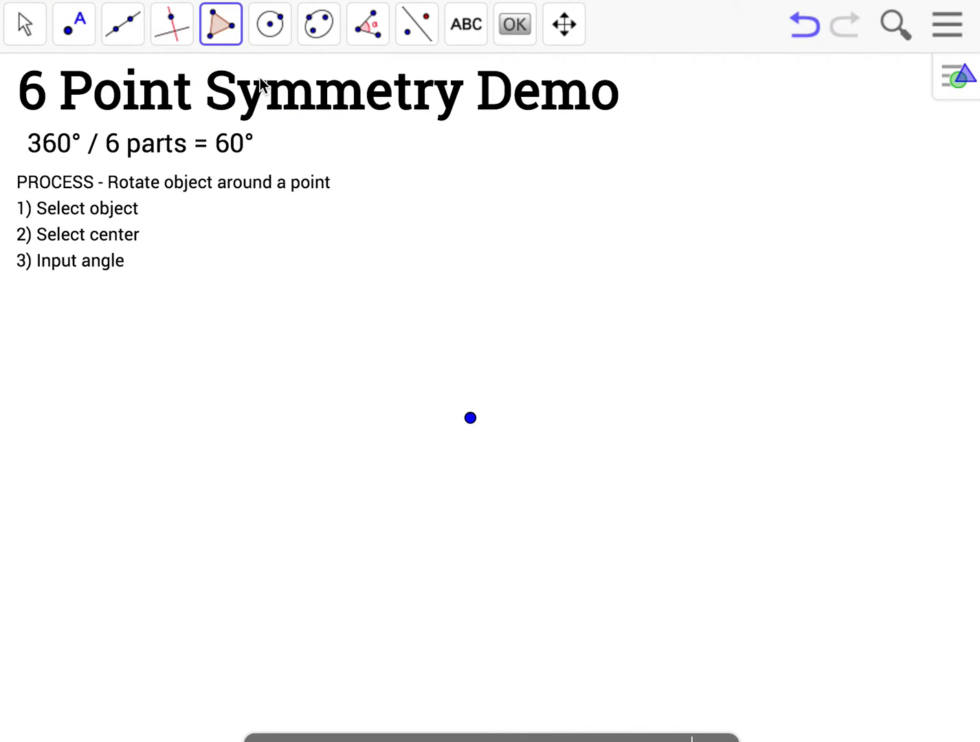
pyautogui.click(608, 416)
pyautogui.click(764, 349)
pyautogui.click(642, 246)
pyautogui.click(608, 416)
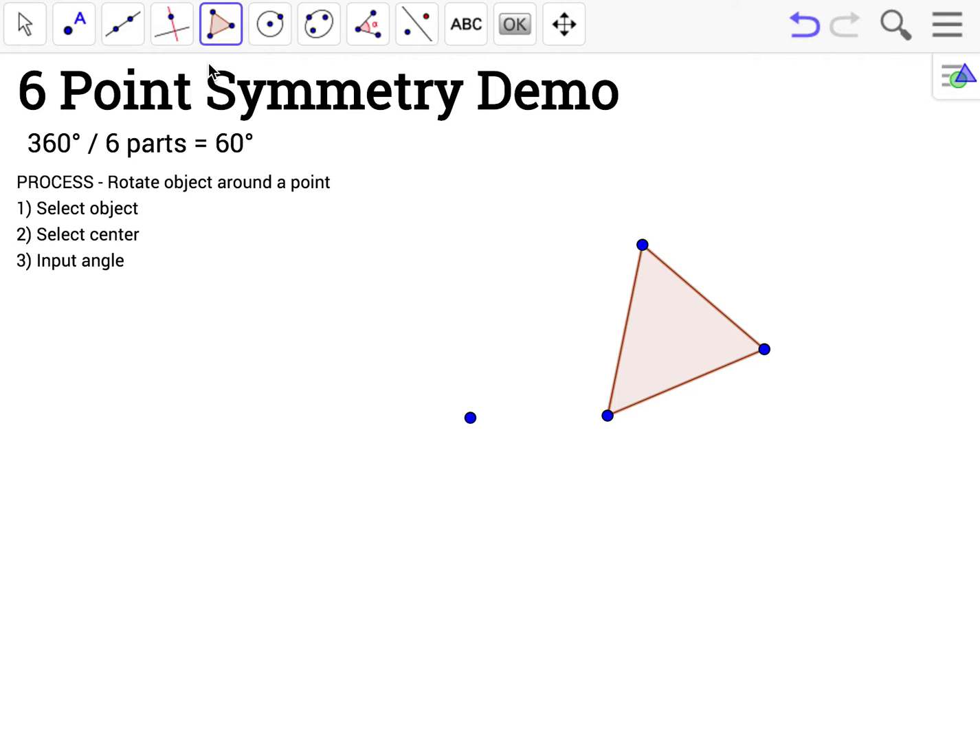
pyautogui.click(427, 27)
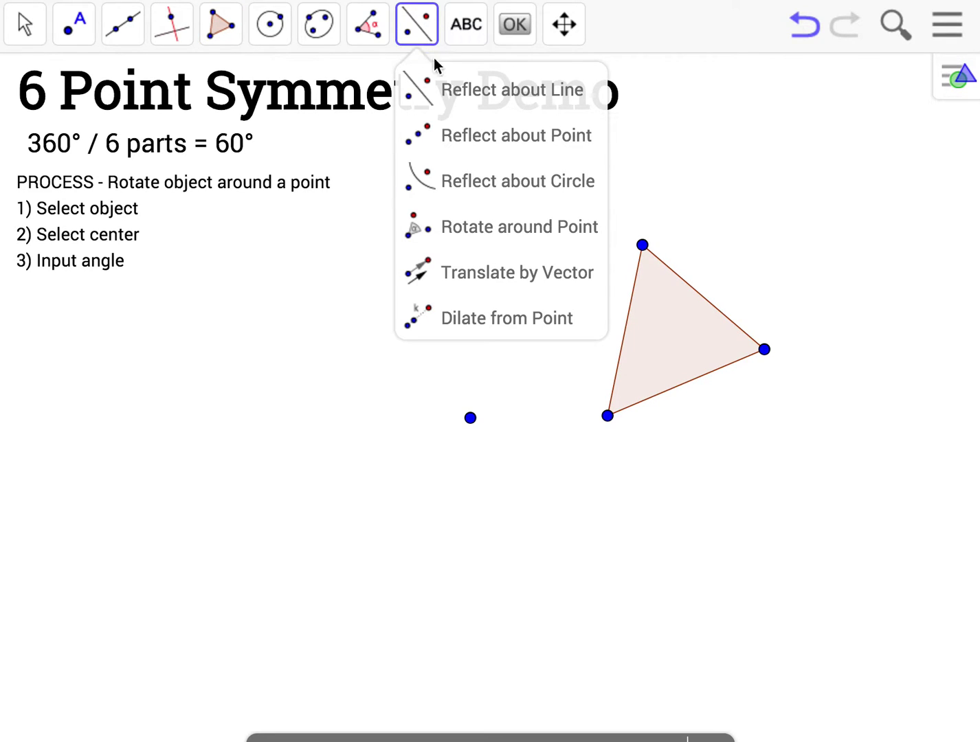
# - Rotate the triangle 60° counterclockwise about the centre point, replacing the default 45°
pyautogui.click(484, 238)
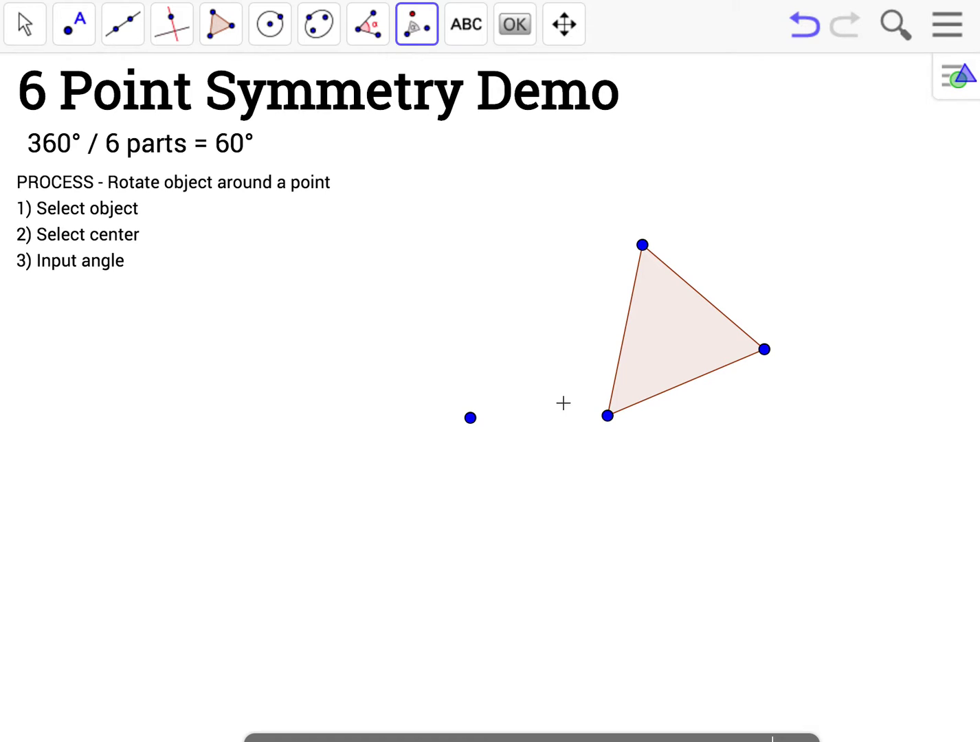
pyautogui.click(672, 325)
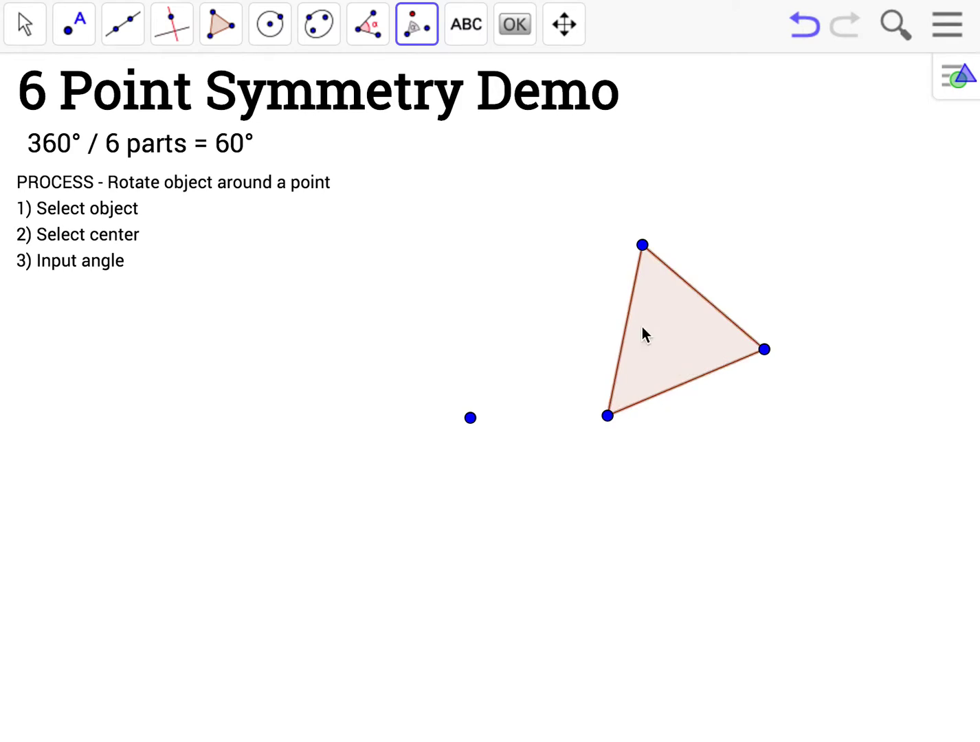
pyautogui.click(470, 417)
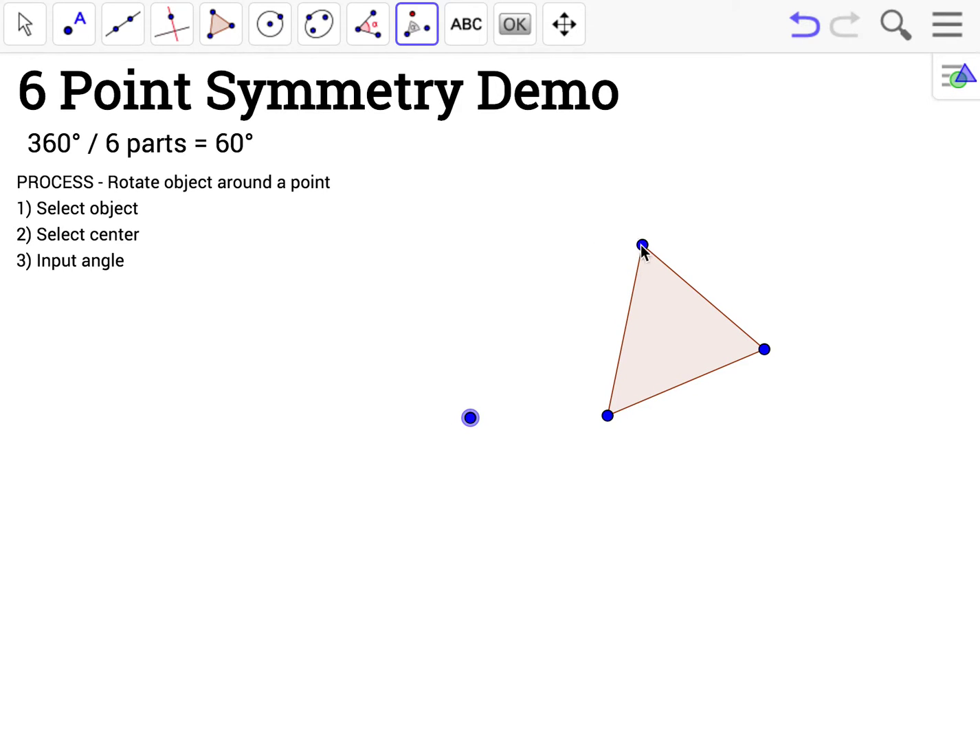
pyautogui.click(660, 345)
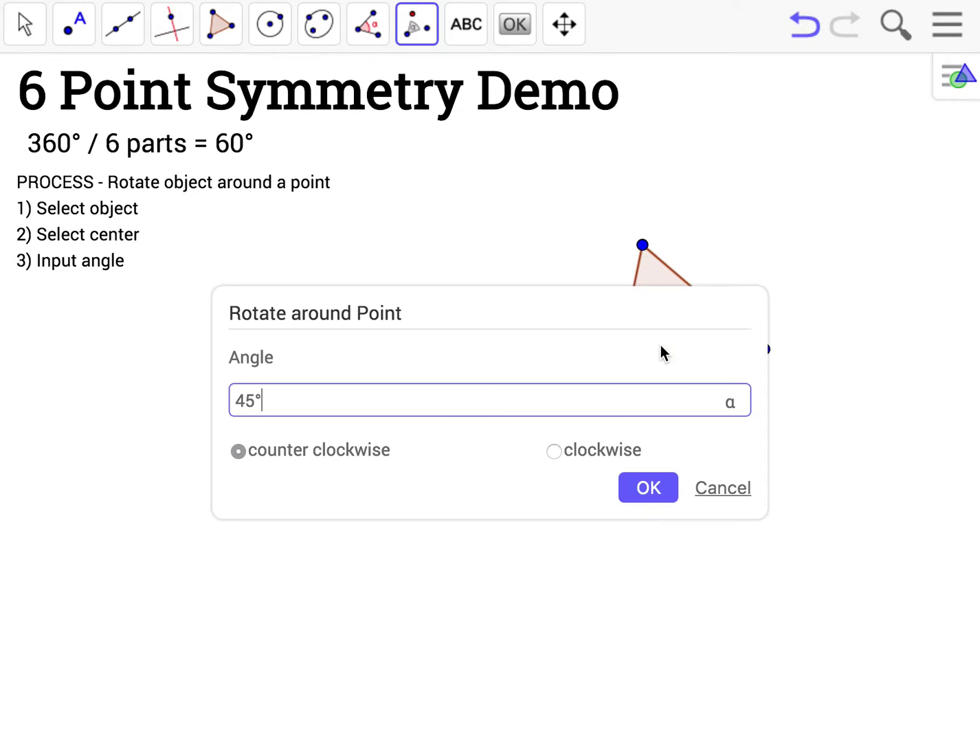
pyautogui.press('BackSpace')
pyautogui.press('BackSpace')
pyautogui.press('BackSpace')
pyautogui.write('60°')
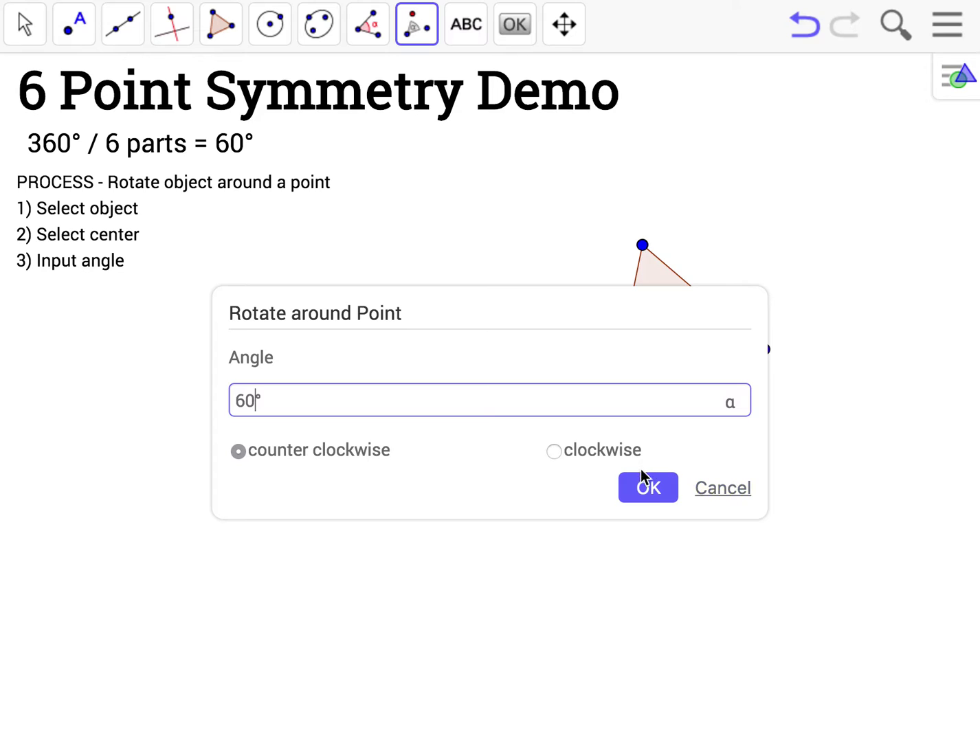
pyautogui.click(645, 484)
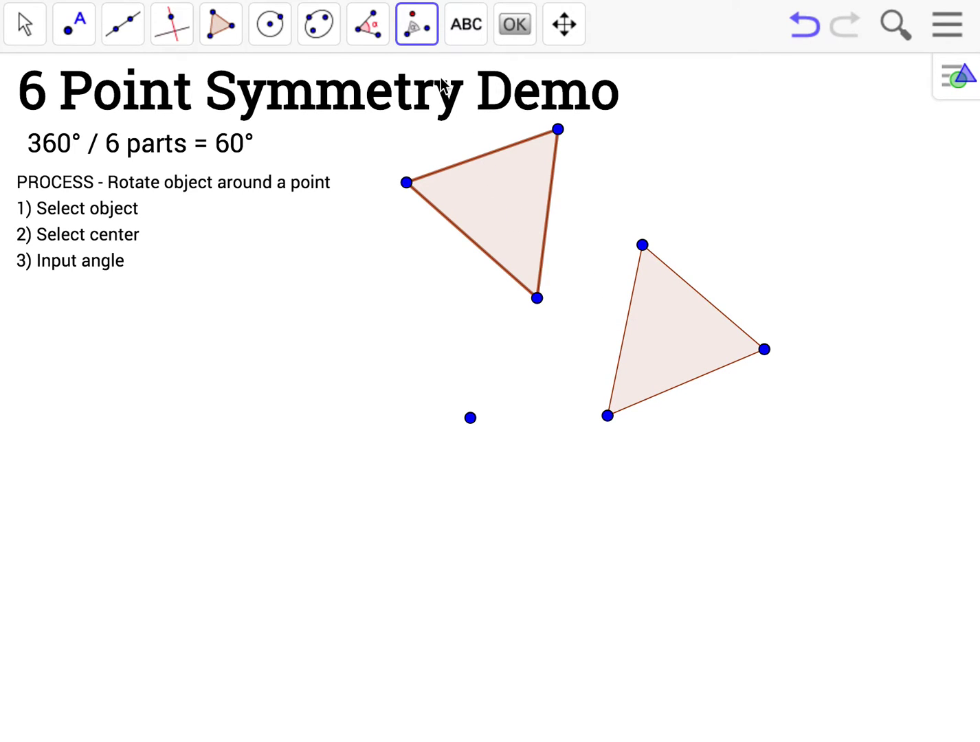
# - Rotate the first rotated copy another 60° about the centre point, giving a third triangle
pyautogui.click(418, 27)
pyautogui.click(491, 231)
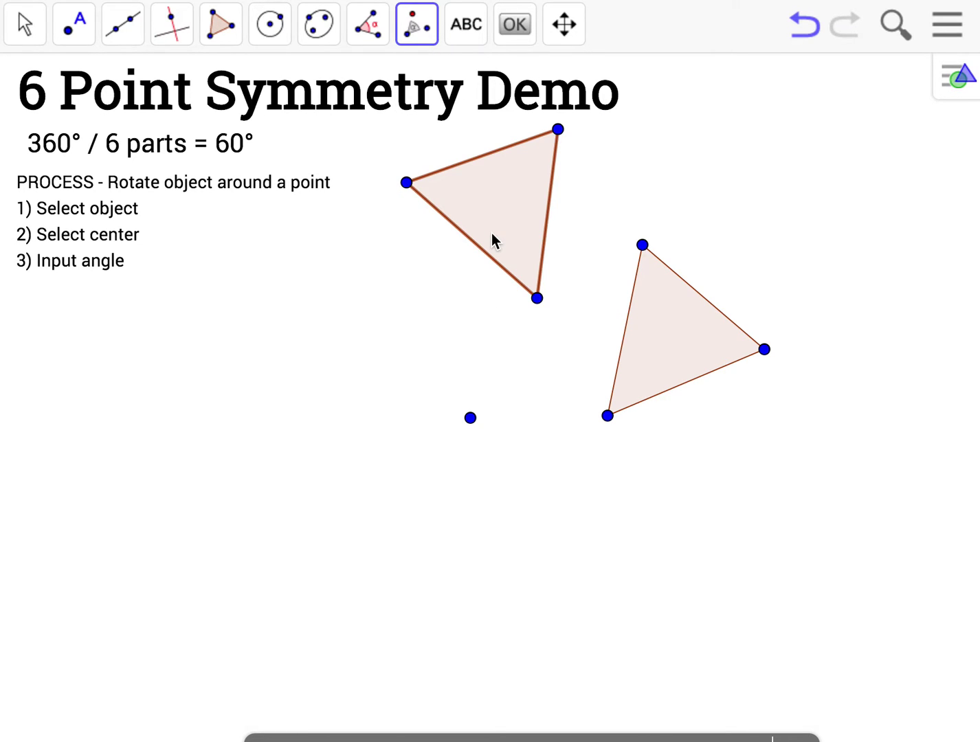
pyautogui.click(501, 191)
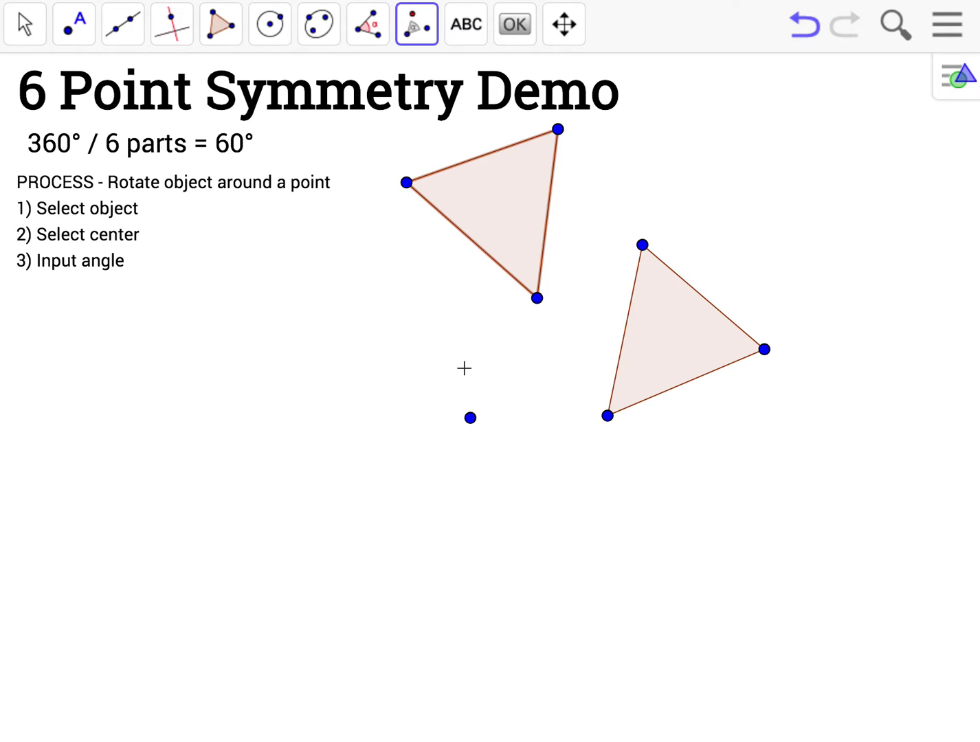
pyautogui.click(474, 418)
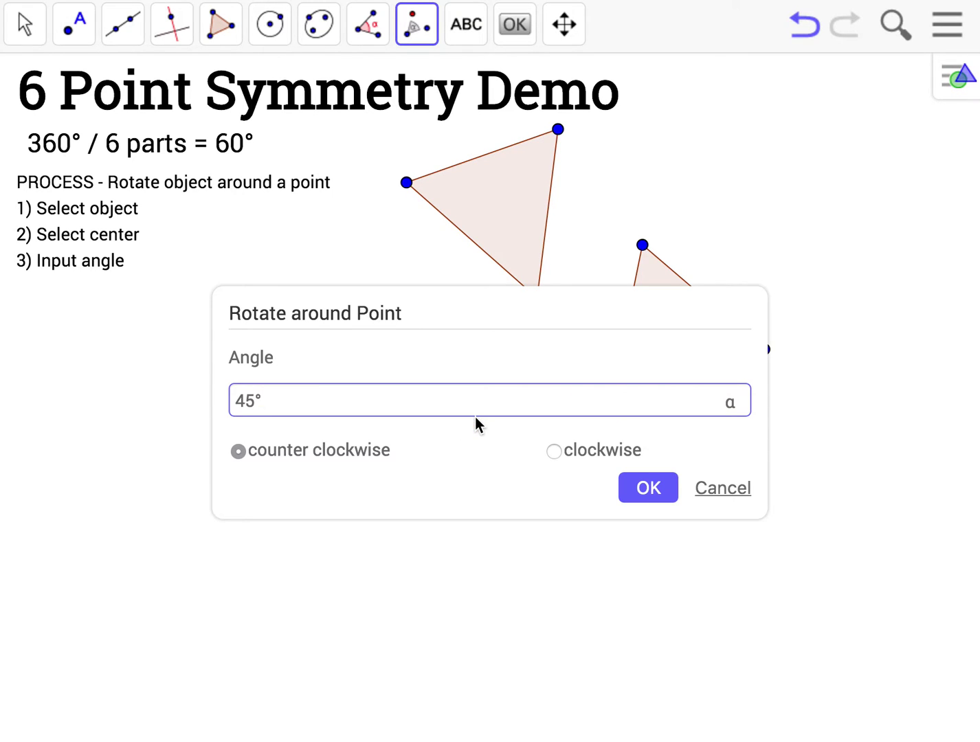
pyautogui.press('BackSpace')
pyautogui.press('BackSpace')
pyautogui.press('BackSpace')
pyautogui.write('60')
pyautogui.click(645, 494)
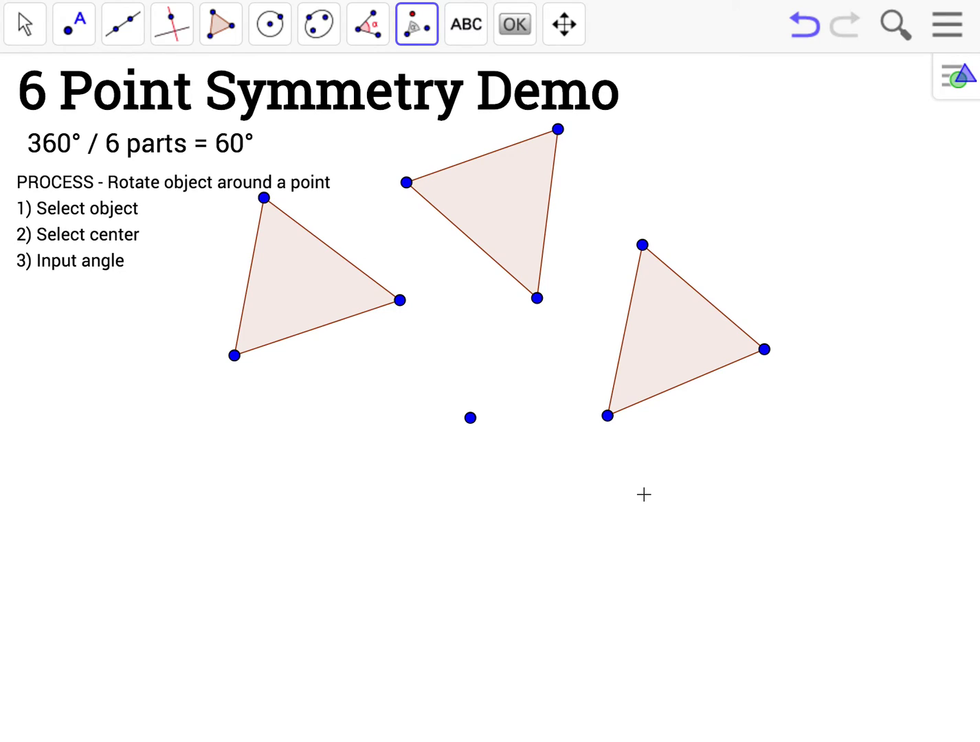
# - Rotate the left triangle 60° about the centre, adding a lower-left copy
pyautogui.click(425, 31)
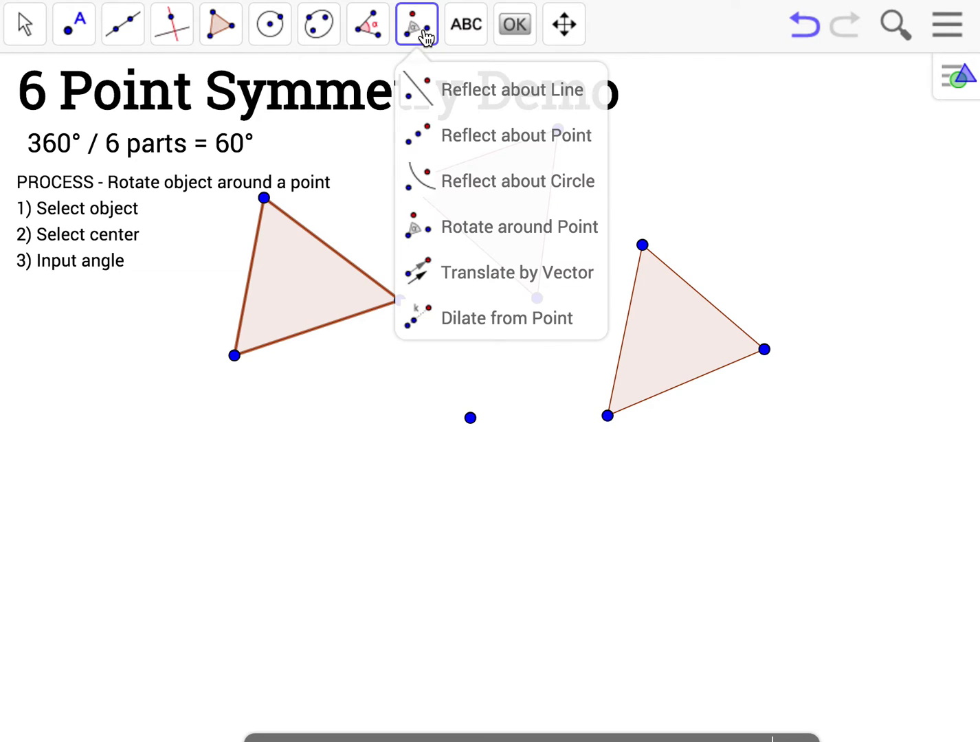
pyautogui.click(498, 226)
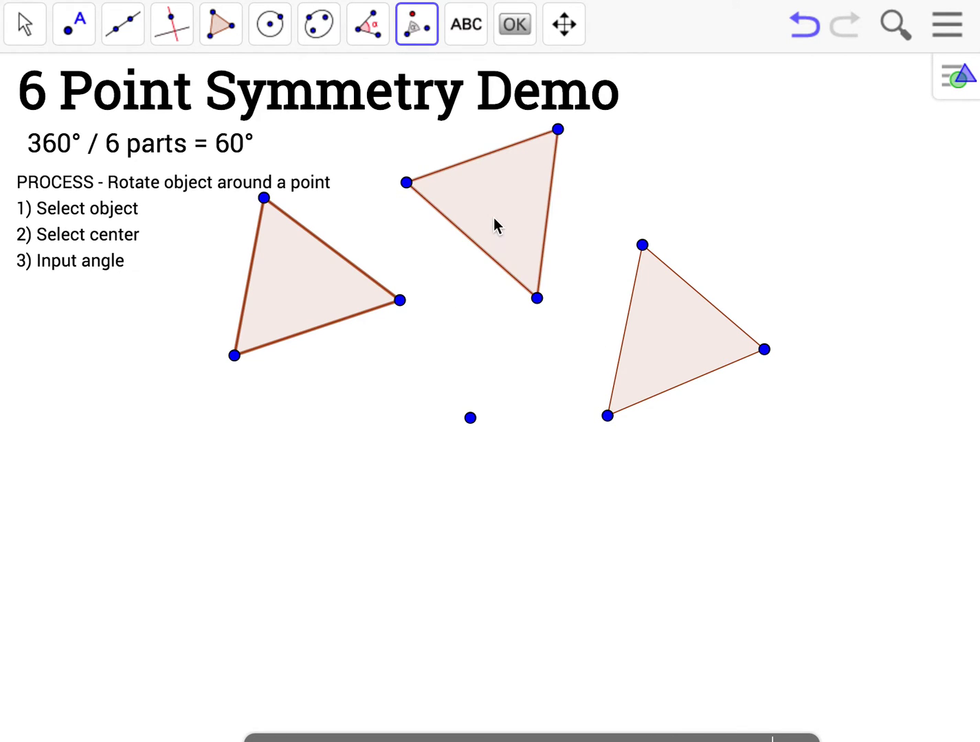
pyautogui.click(280, 284)
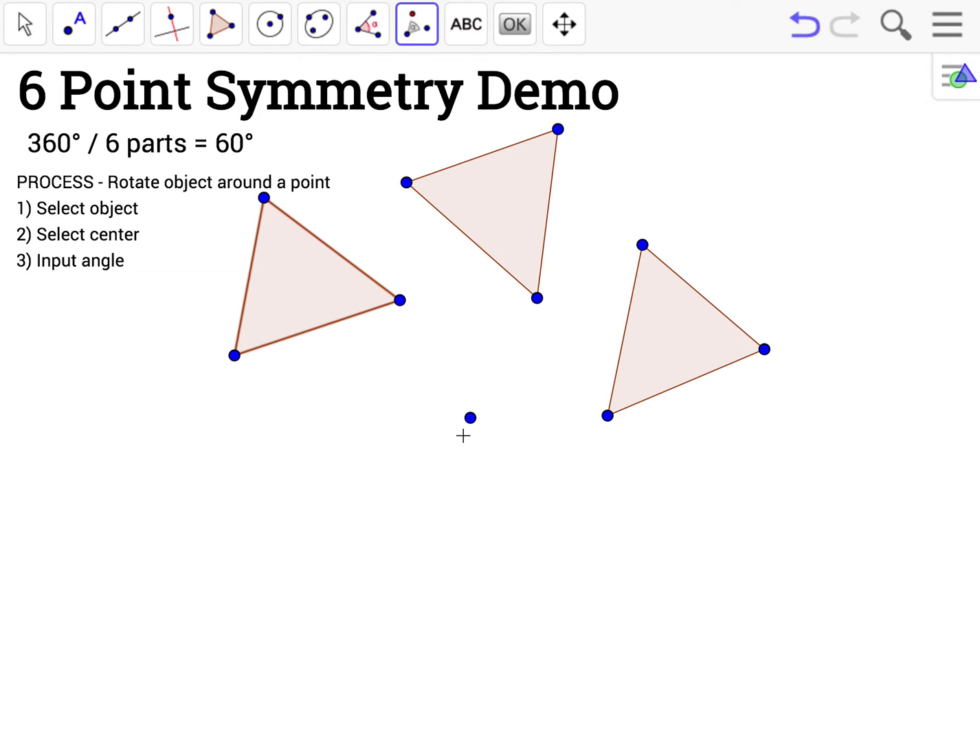
pyautogui.click(470, 418)
pyautogui.press('BackSpace')
pyautogui.press('BackSpace')
pyautogui.press('BackSpace')
pyautogui.write('60')
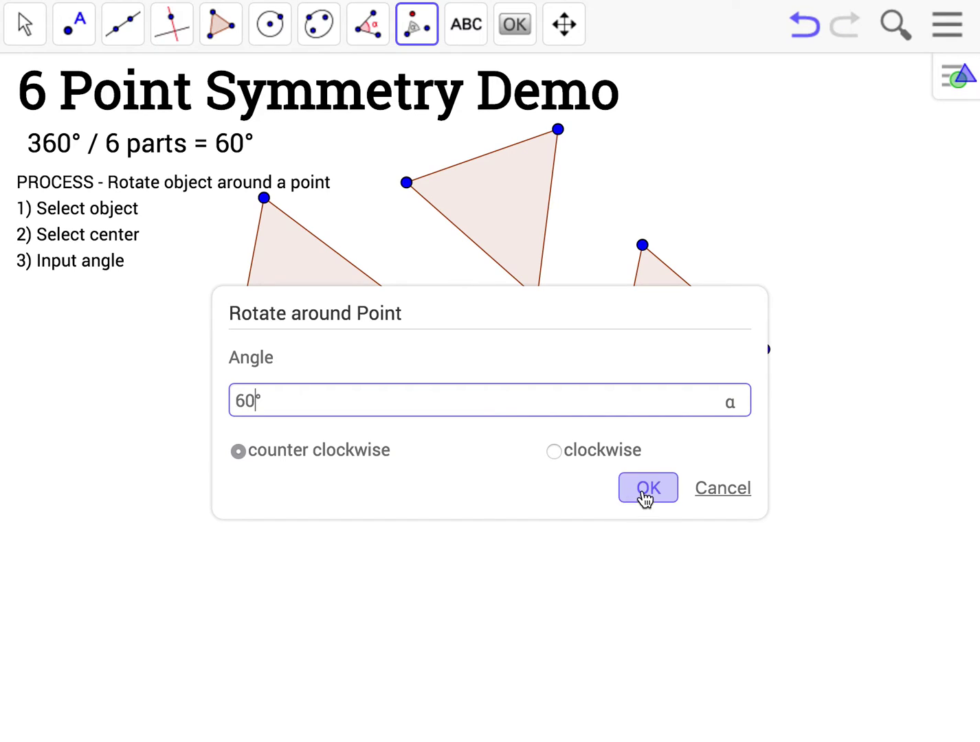
pyautogui.click(645, 492)
# - Rotate the lower-left triangle 60° about the centre, adding the bottom copy
pyautogui.click(430, 32)
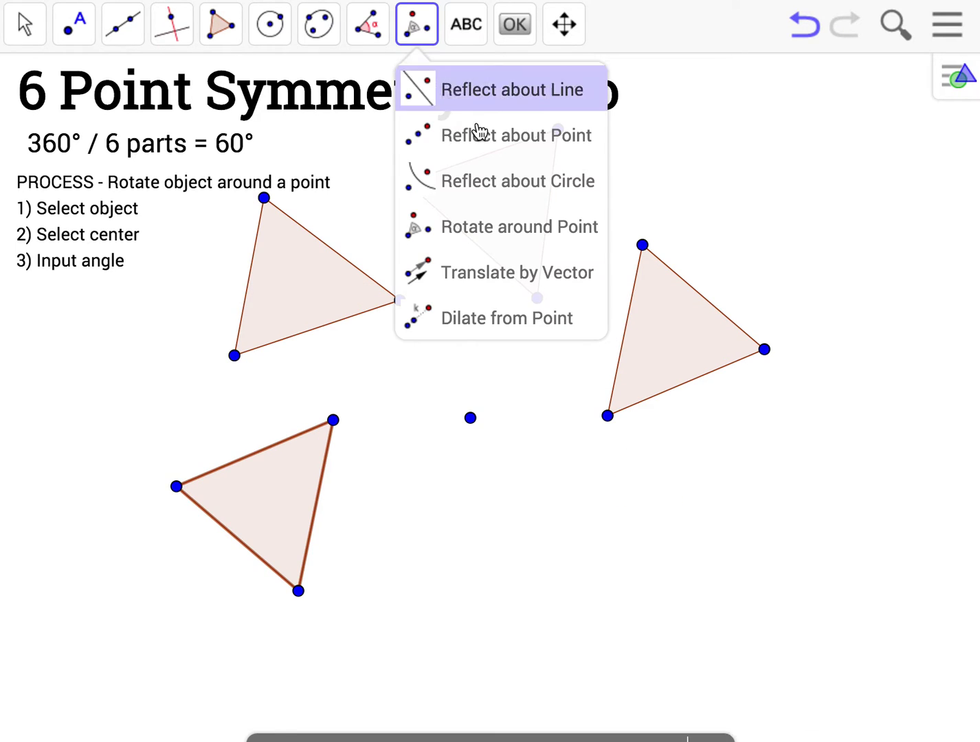
pyautogui.click(502, 227)
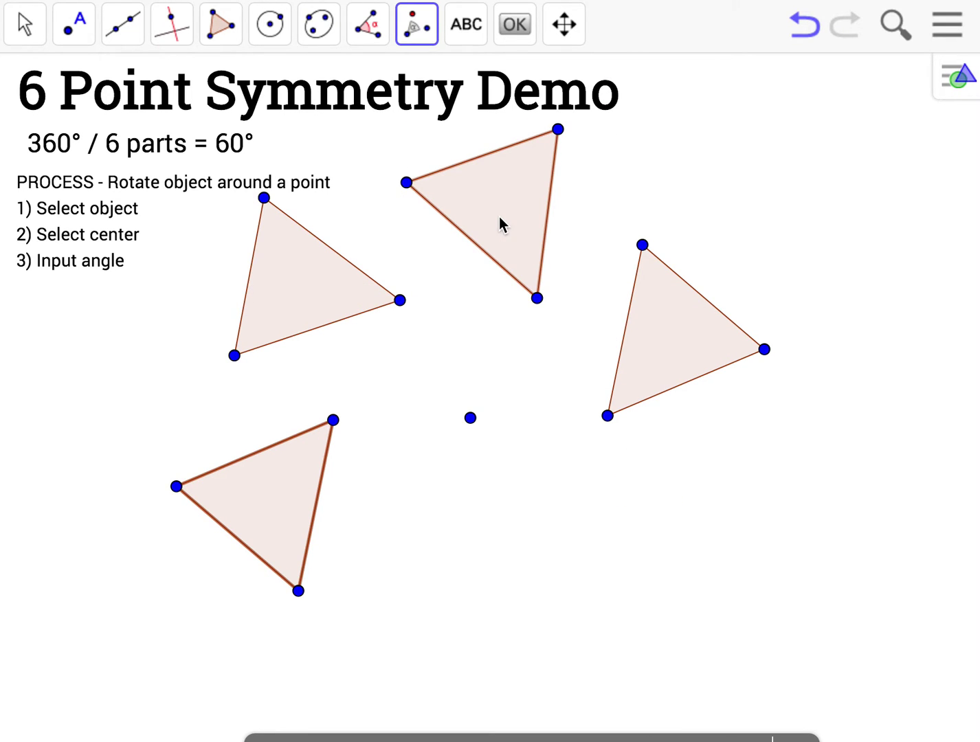
pyautogui.click(259, 505)
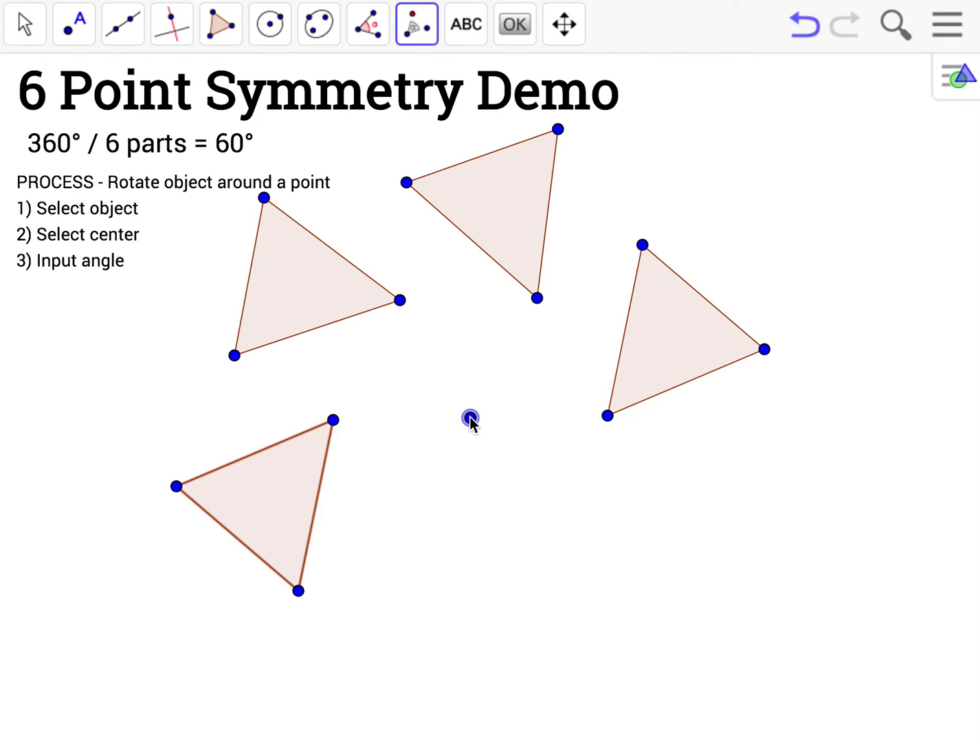
pyautogui.click(470, 418)
pyautogui.press('BackSpace')
pyautogui.press('BackSpace')
pyautogui.press('BackSpace')
pyautogui.write('60')
pyautogui.click(667, 491)
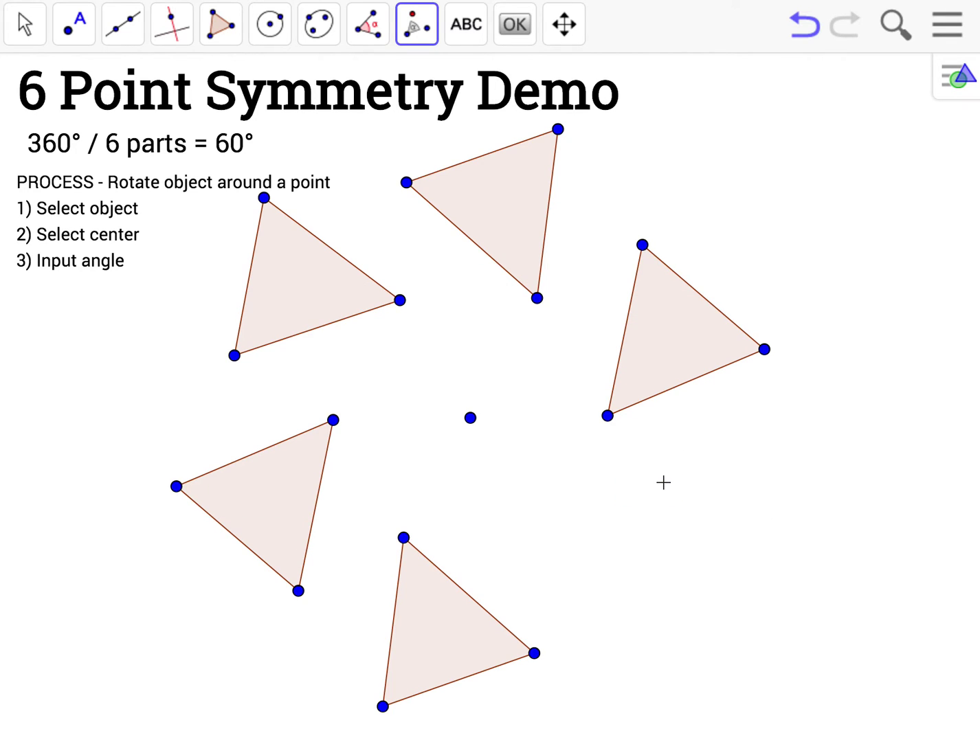
# - Add the final 60° rotated copy about the centre point, completing six triangles
pyautogui.click(416, 26)
pyautogui.click(485, 222)
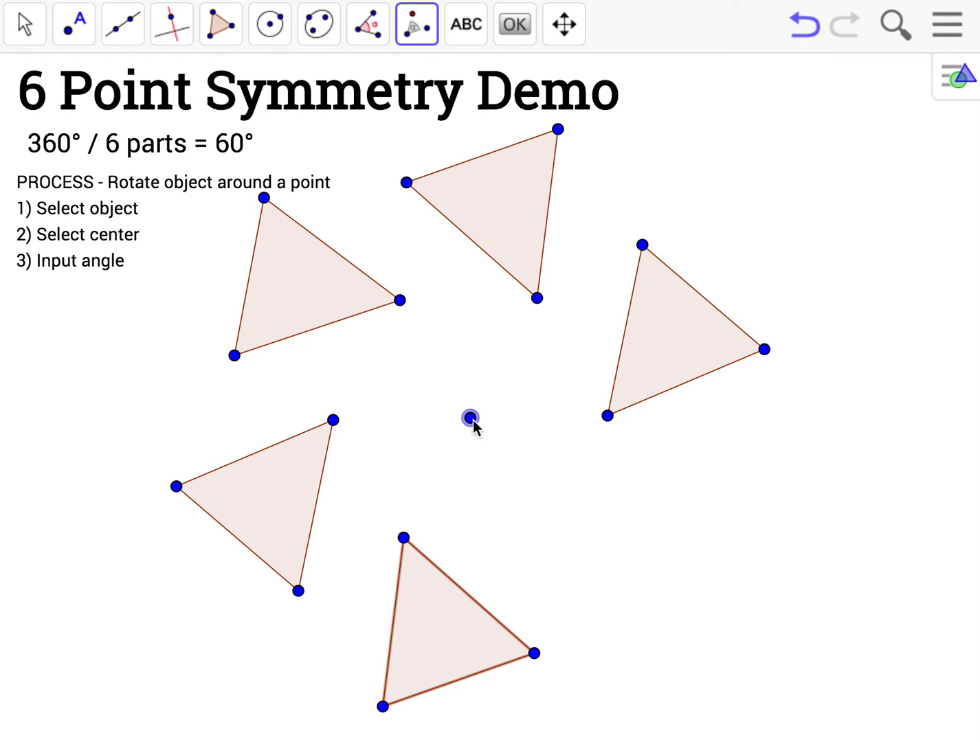
pyautogui.click(471, 418)
pyautogui.press('BackSpace')
pyautogui.press('BackSpace')
pyautogui.press('BackSpace')
pyautogui.write('60')
pyautogui.click(655, 490)
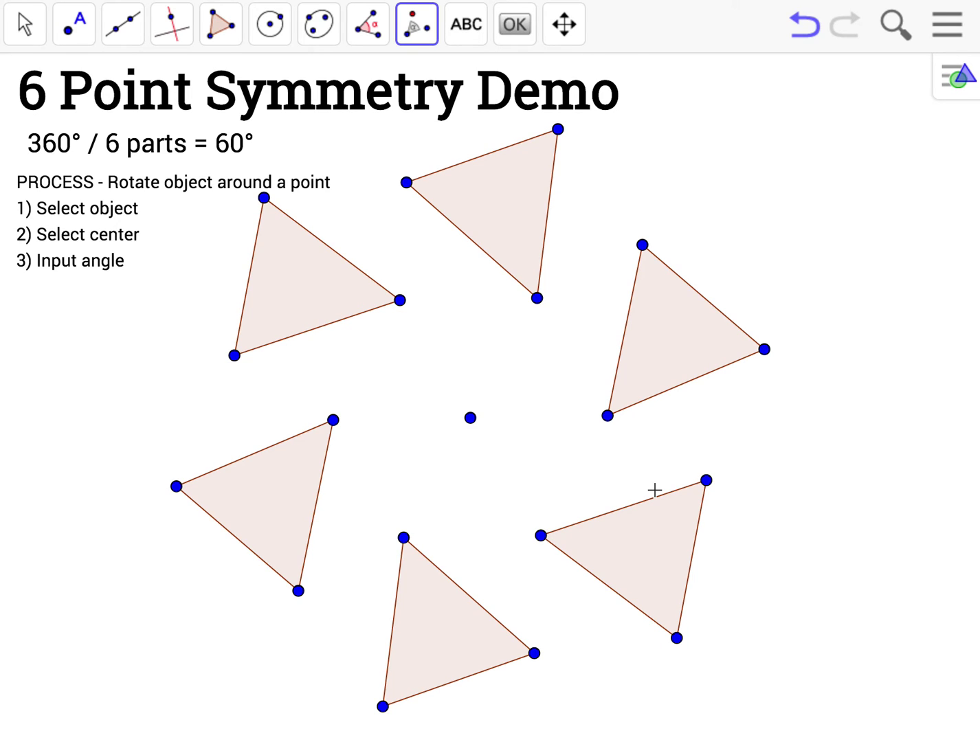
pyautogui.click(26, 24)
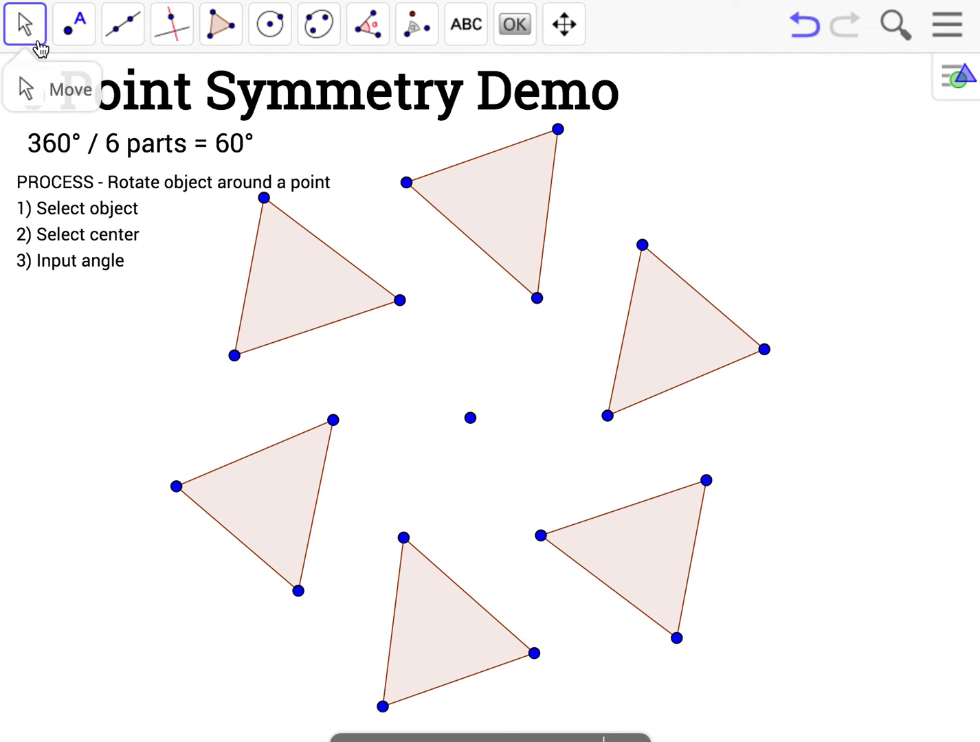
# - Drag the original triangle's vertices inward so all six copies overlap into a star
pyautogui.click(607, 417)
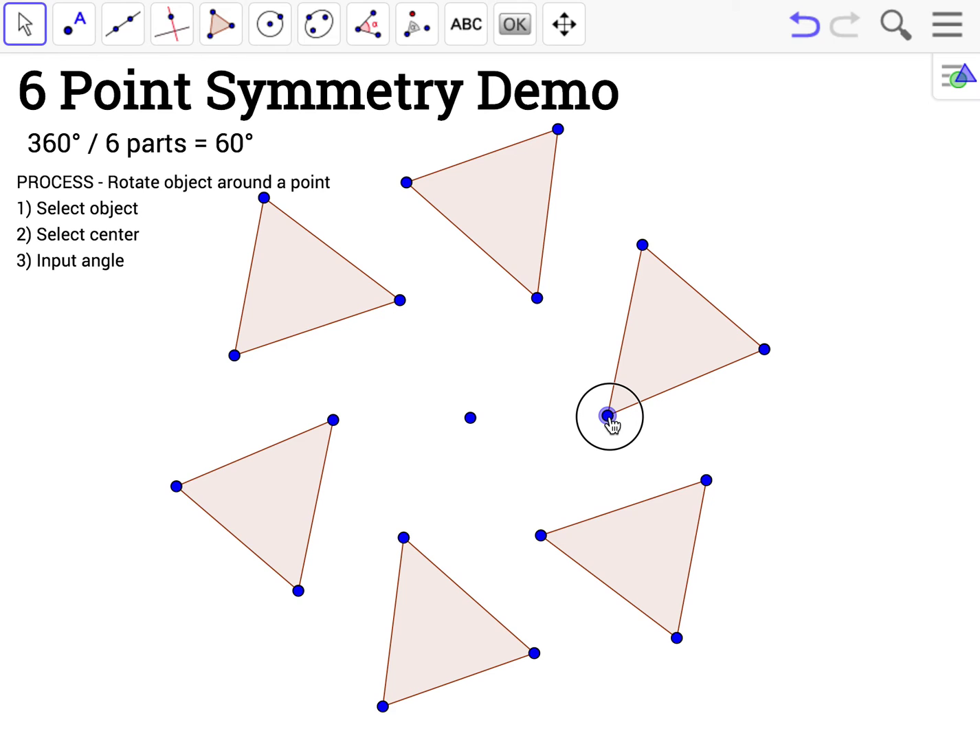
pyautogui.moveTo(608, 417); pyautogui.dragTo(537, 425)
pyautogui.moveTo(407, 183); pyautogui.dragTo(407, 185)
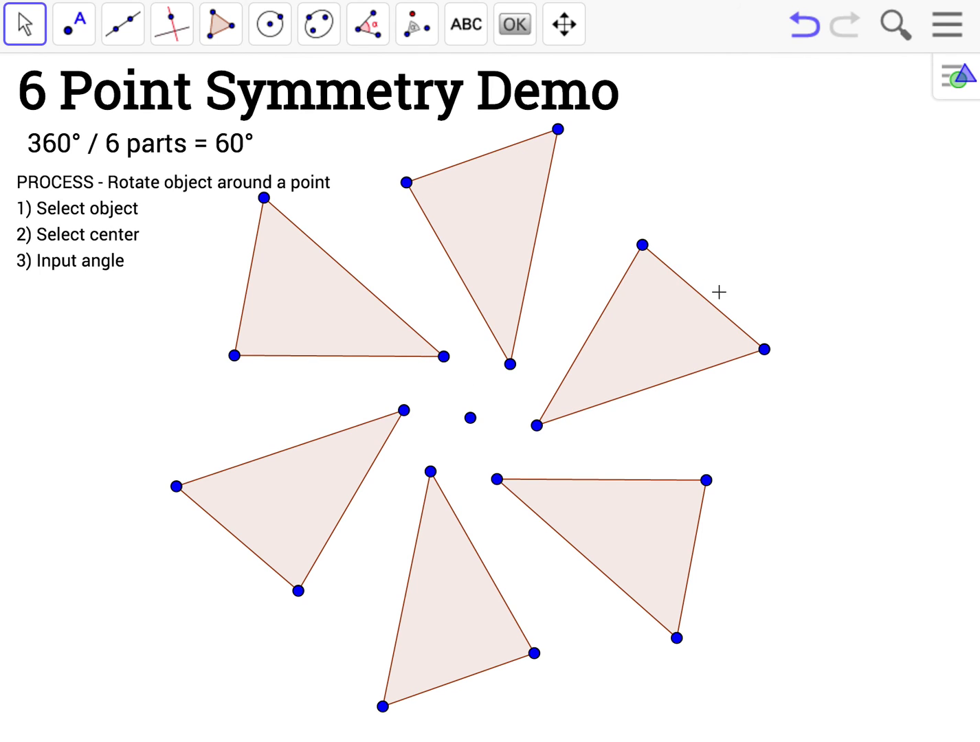
pyautogui.moveTo(642, 245); pyautogui.dragTo(401, 270)
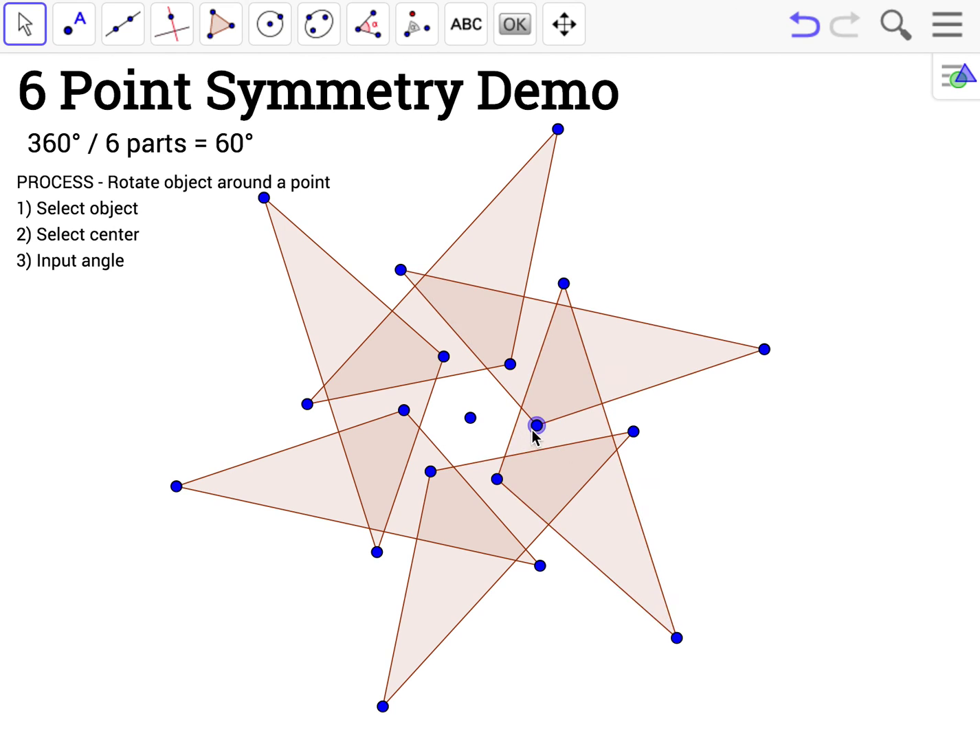
pyautogui.moveTo(537, 425)
pyautogui.mouseDown()
pyautogui.moveTo(496, 435)
pyautogui.moveTo(553, 453)
pyautogui.moveTo(641, 414)
pyautogui.moveTo(619, 397)
pyautogui.moveTo(551, 410)
pyautogui.mouseUp()
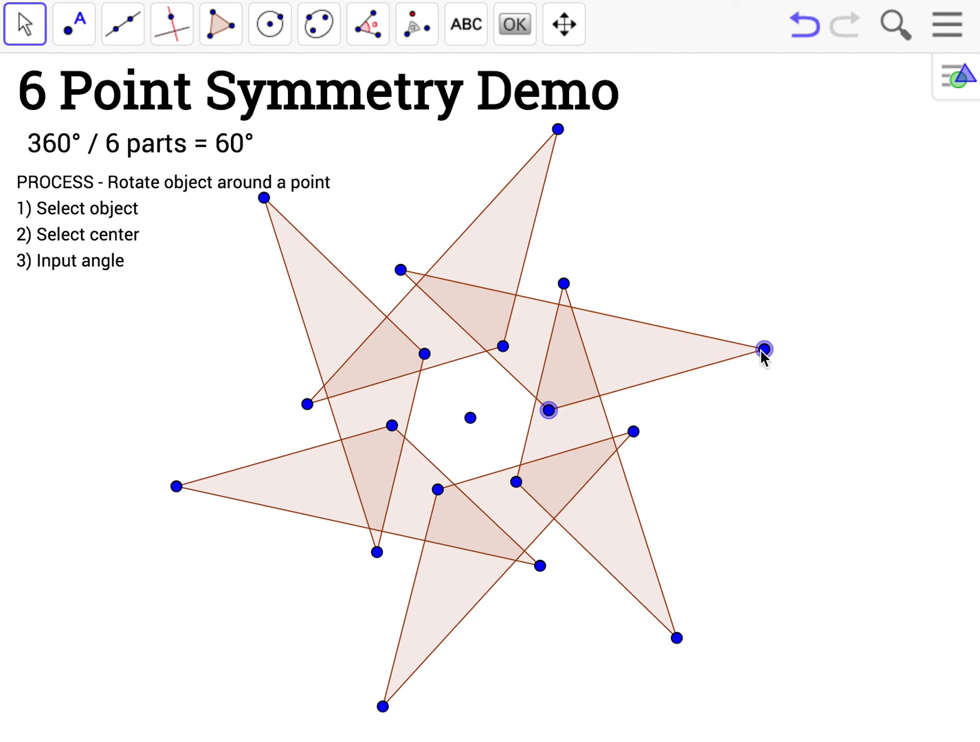